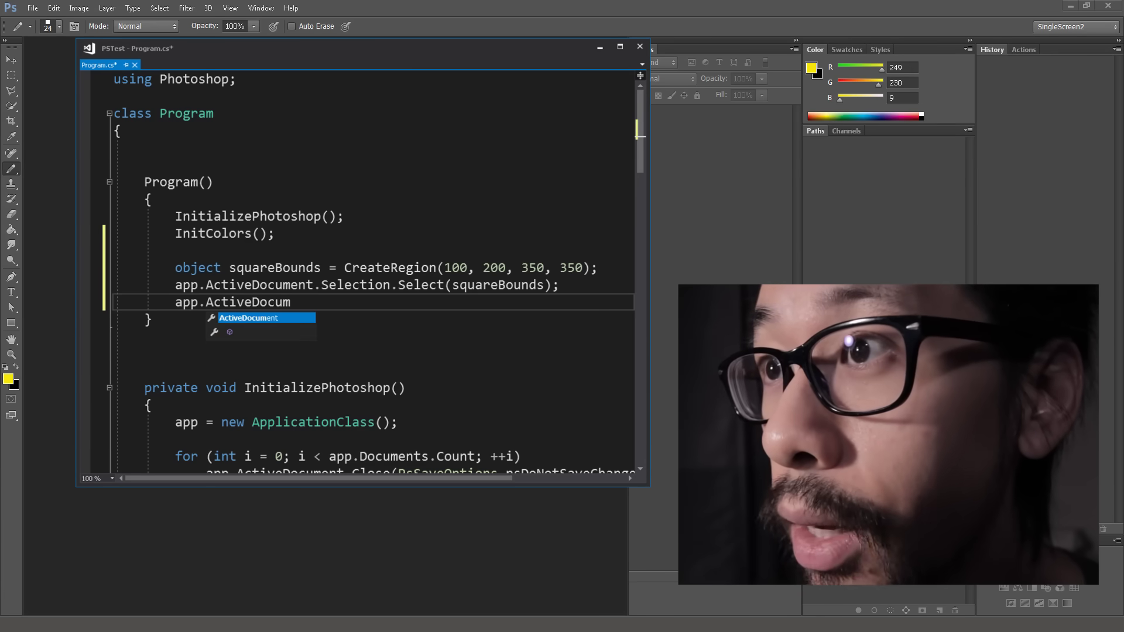
- Complete the Selection.Fill(colors[1]) call to draw the 5×5 grid of magenta squares
{"action": "type", "text": "rs[1]"}
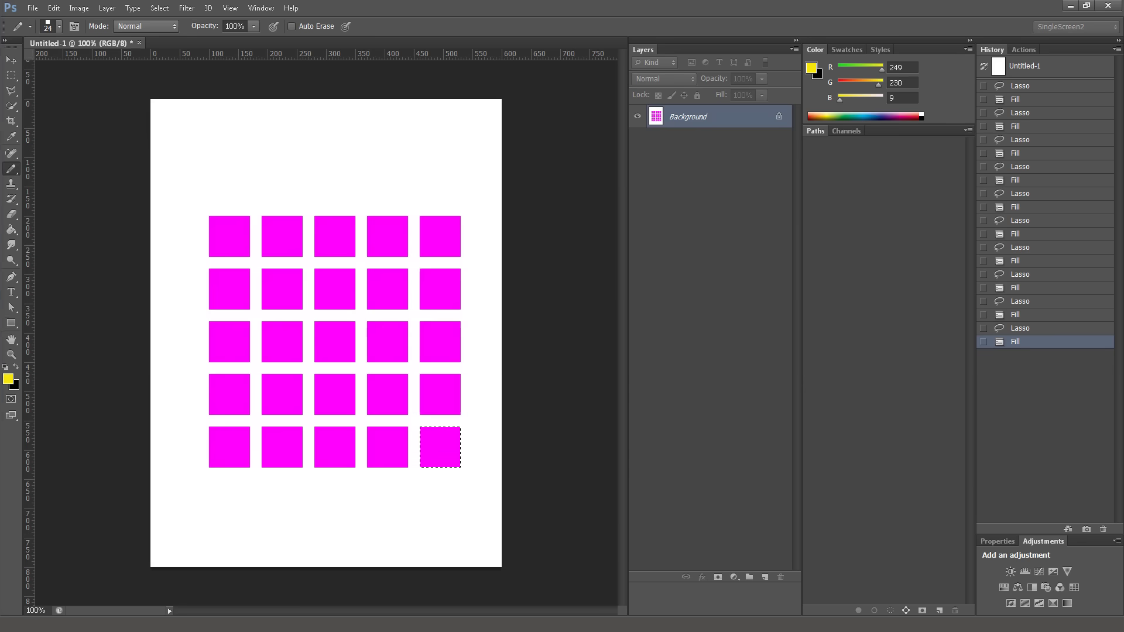
- Run the program to draw the squares, then begin a foregroundColor assignment from colors
{"action": "key", "text": "alt+Tab"}
{"action": "key", "text": "F5"}
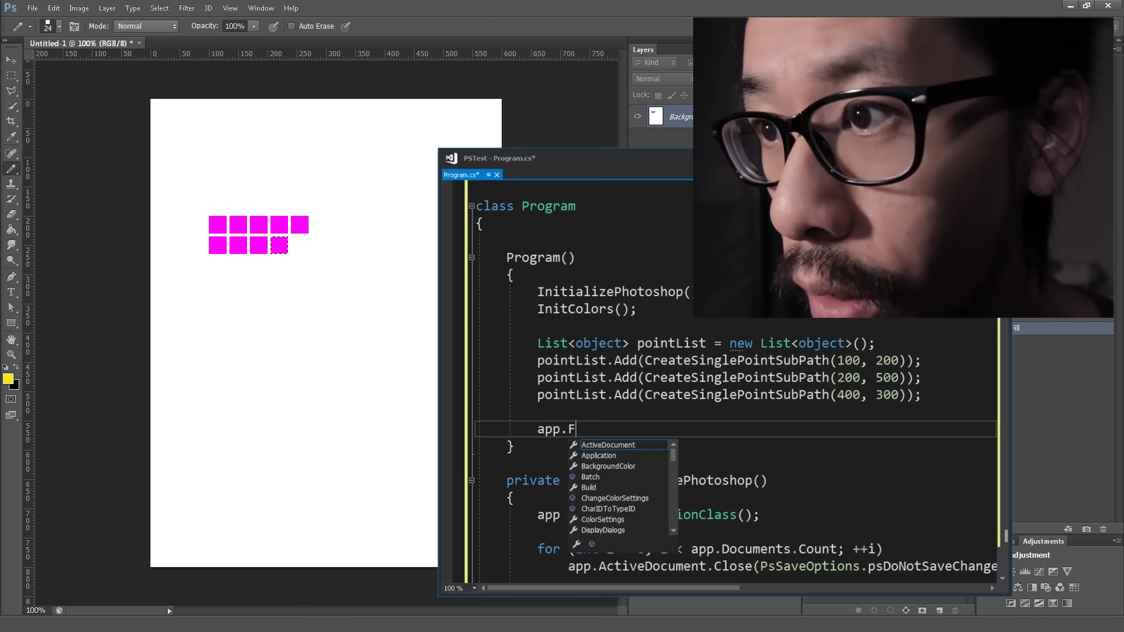
{"action": "type", "text": "oregroundColor = co"}
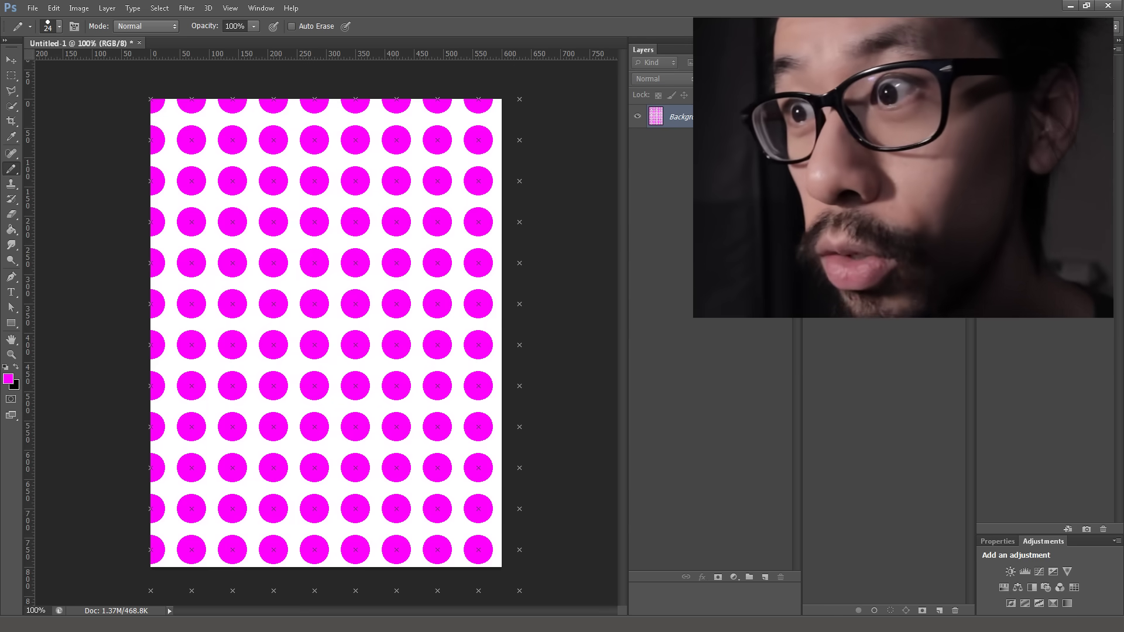
- Load the Square Brushes set from the Brush Preset picker's menu
{"action": "left_click", "coordinate": [59, 26]}
{"action": "left_click", "coordinate": [178, 45]}
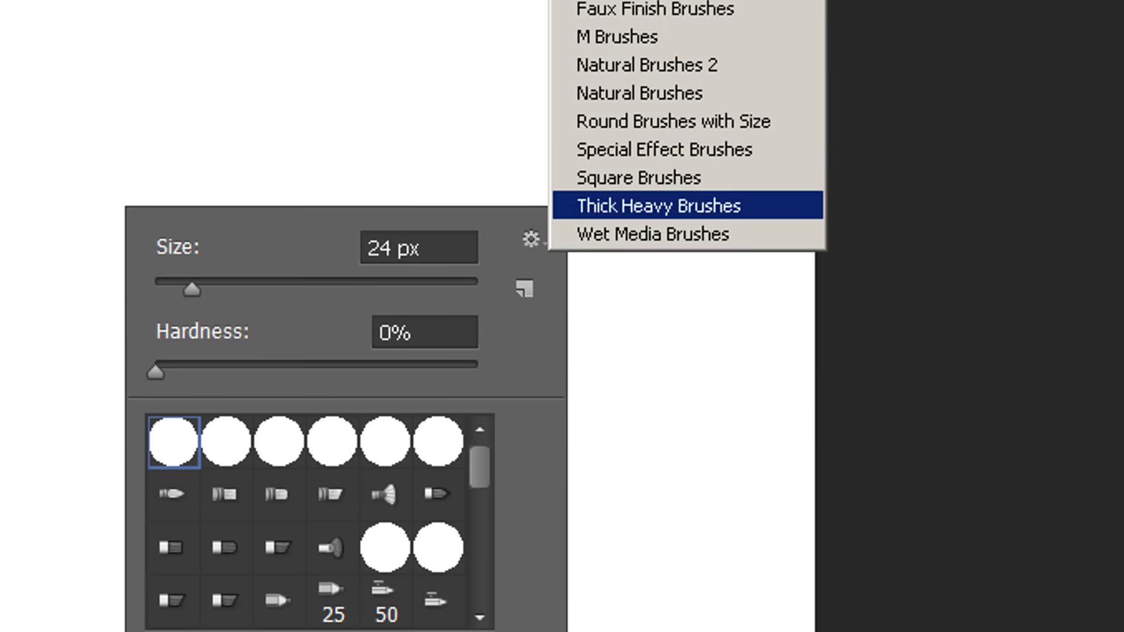
{"action": "key", "text": "Up"}
{"action": "key", "text": "Return"}
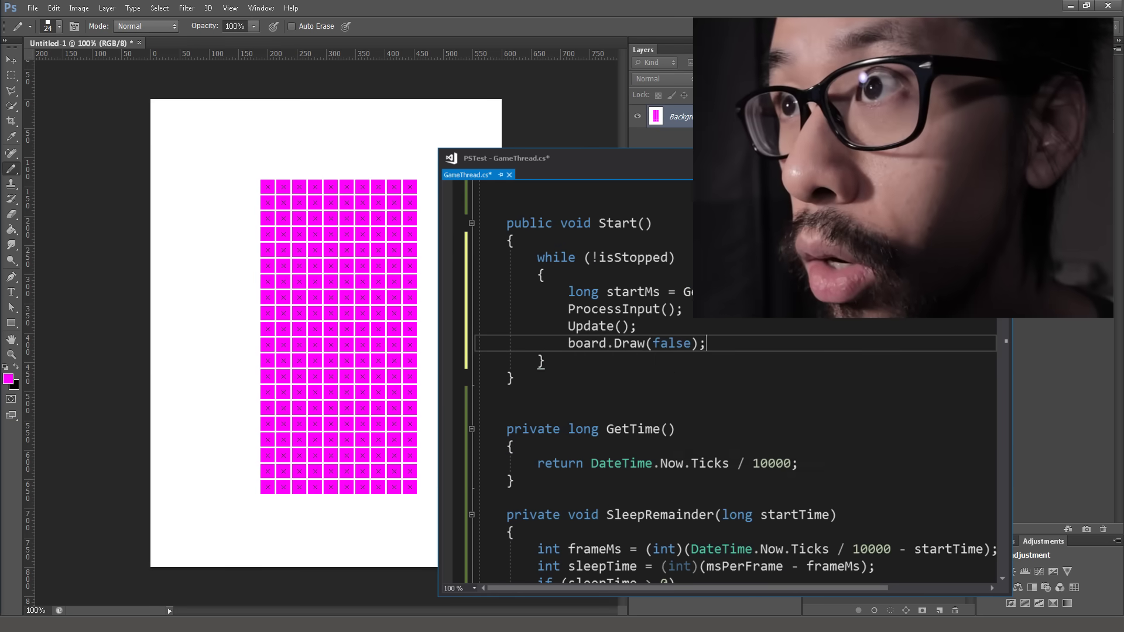
- In GameThread.cs, add SleepRemainder(startMs); after the draw call and break after Rotate()
{"action": "key", "text": "Return"}
{"action": "type", "text": "SleepRemainder(startMs);"}
{"action": "key", "text": "Return"}
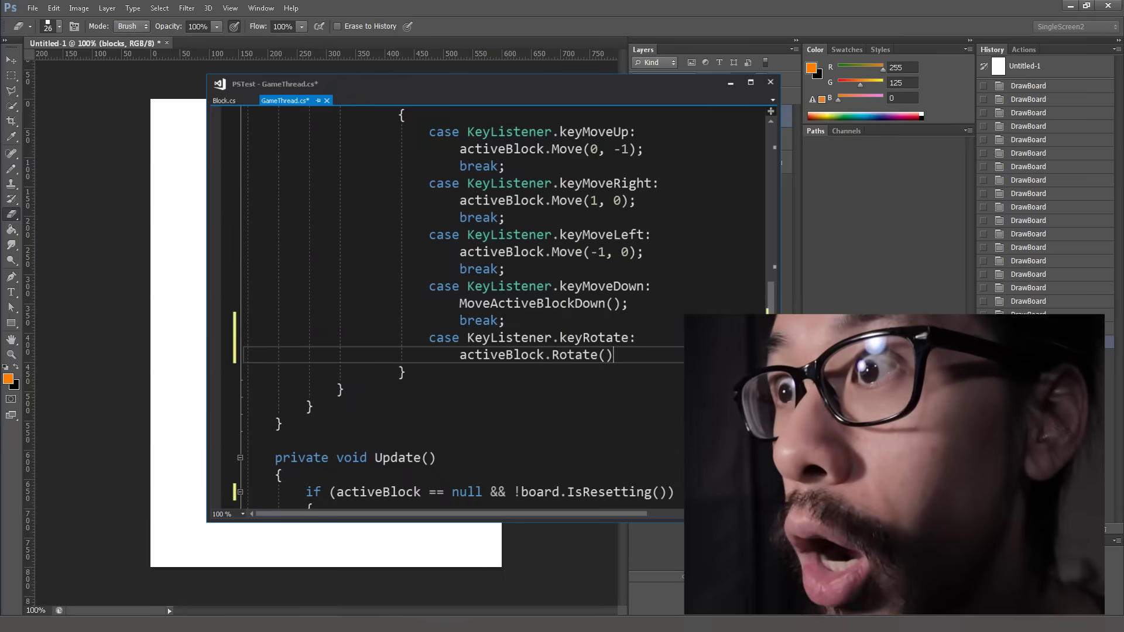
{"action": "type", "text": ";"}
{"action": "key", "text": "Return"}
{"action": "type", "text": "break"}
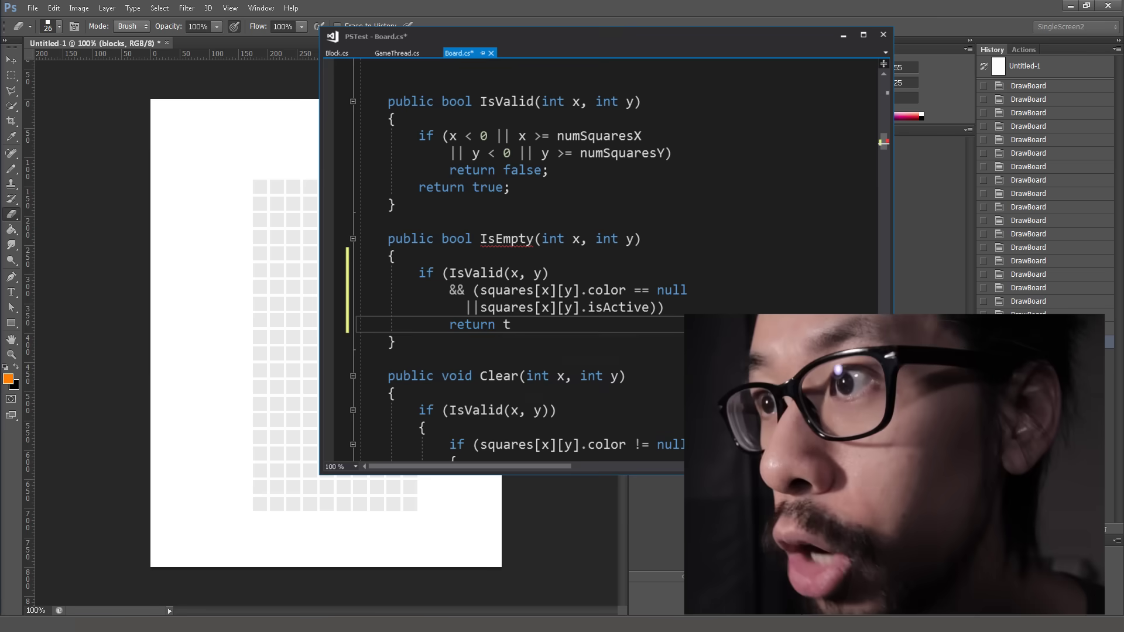
- In Board.cs, add return true; followed by return false
{"action": "type", "text": "rue;"}
{"action": "key", "text": "Return"}
{"action": "type", "text": "return f"}
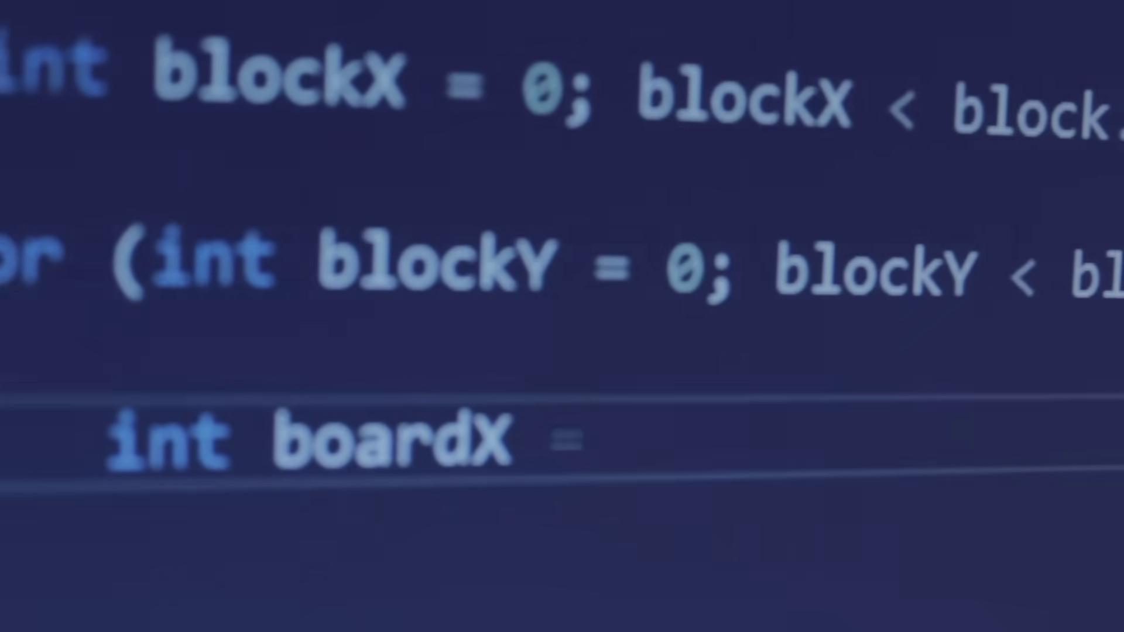
- Finish int boardX = locX + blockX; and add the block Deactivate(board...) call in MoveActiveBlockDown
{"action": "type", "text": "locX + blockX;"}
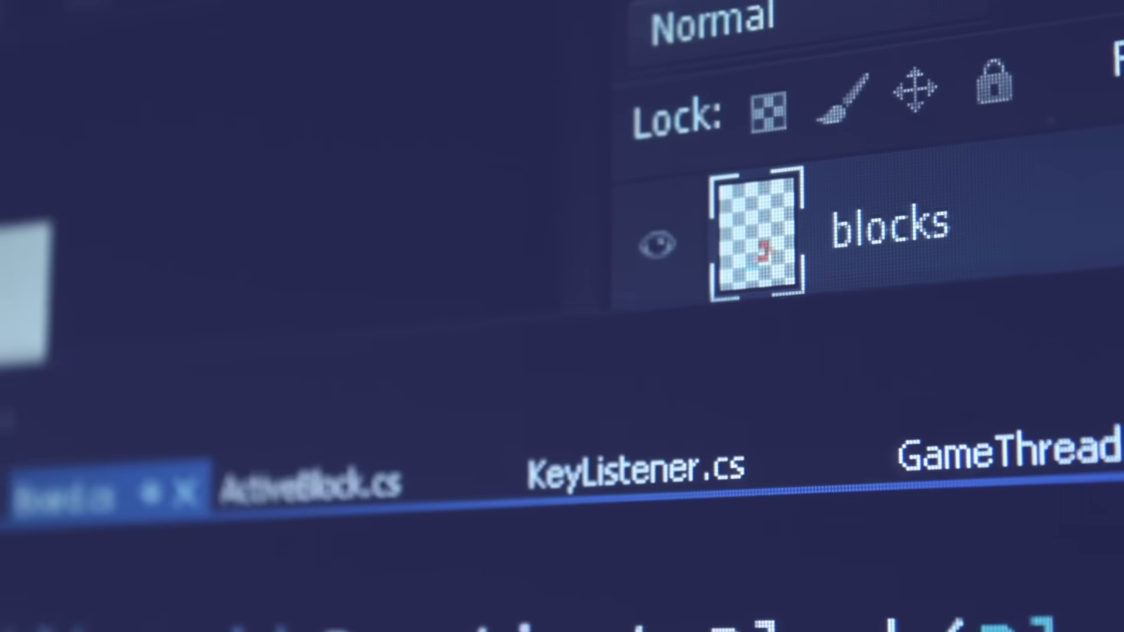
{"action": "key", "text": "ctrl+Tab"}
{"action": "scroll", "coordinate": [586, 410], "scroll_direction": "down", "scroll_amount": 10}
{"action": "scroll", "coordinate": [586, 410], "scroll_direction": "down", "scroll_amount": 5}
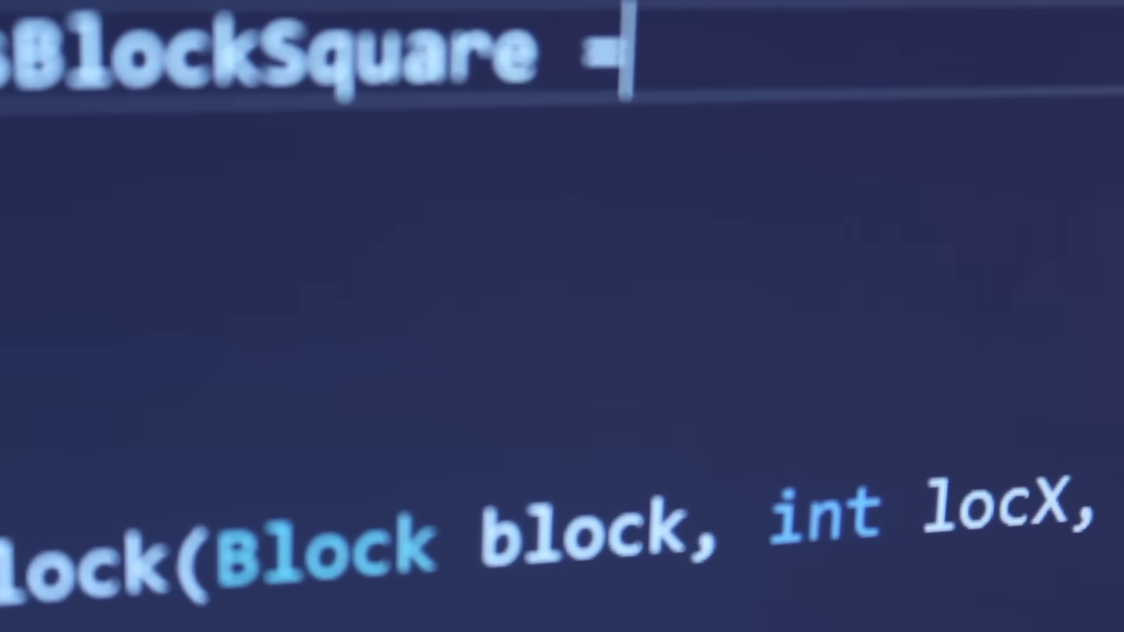
{"action": "type", "text": "block"}
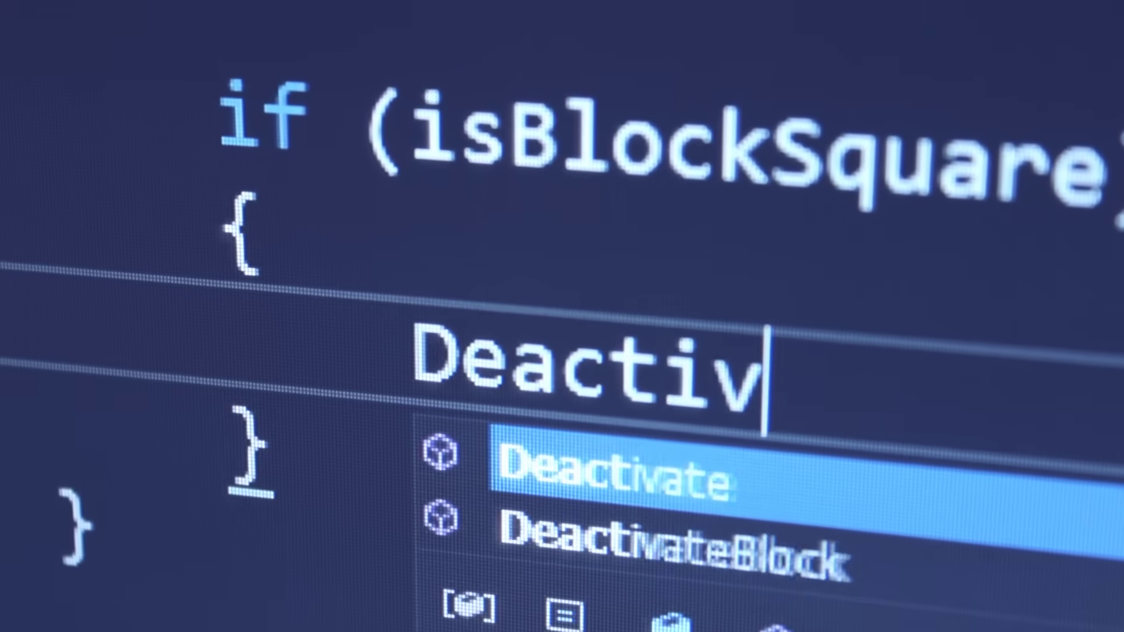
{"action": "type", "text": "ate(boar"}
{"action": "key", "text": "Return"}
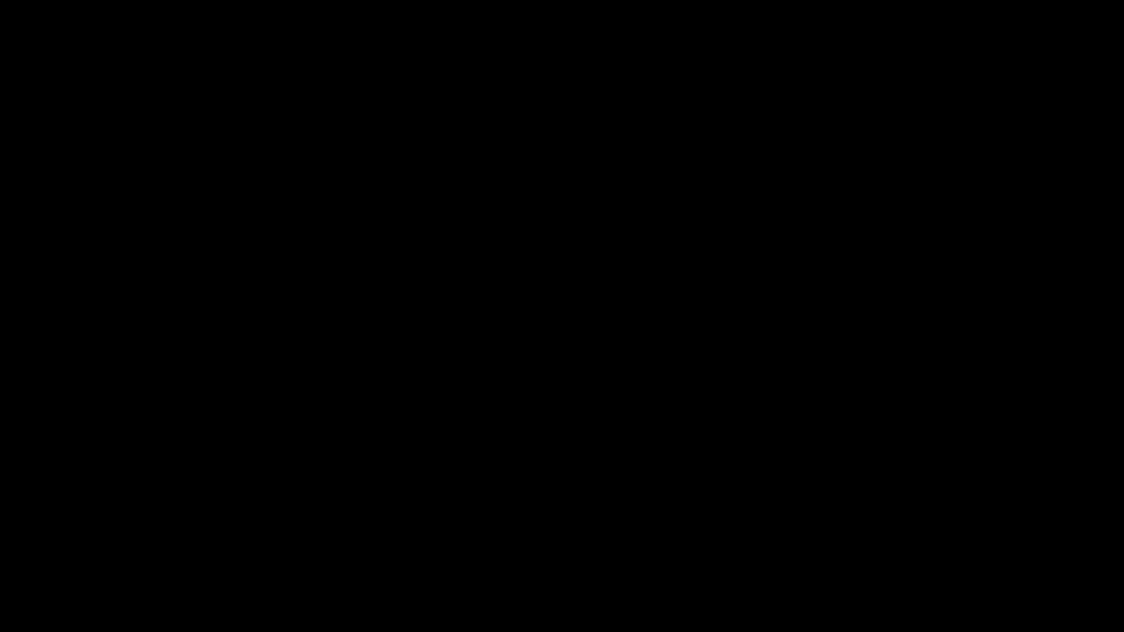
- Add if (RowFilled(y)) { DoNegligibleRewardSequence(y); } inside UpdateAnimations in Board.cs
{"action": "type", "text": "Ro"}
{"action": "type", "text": "wFilled(y)"}
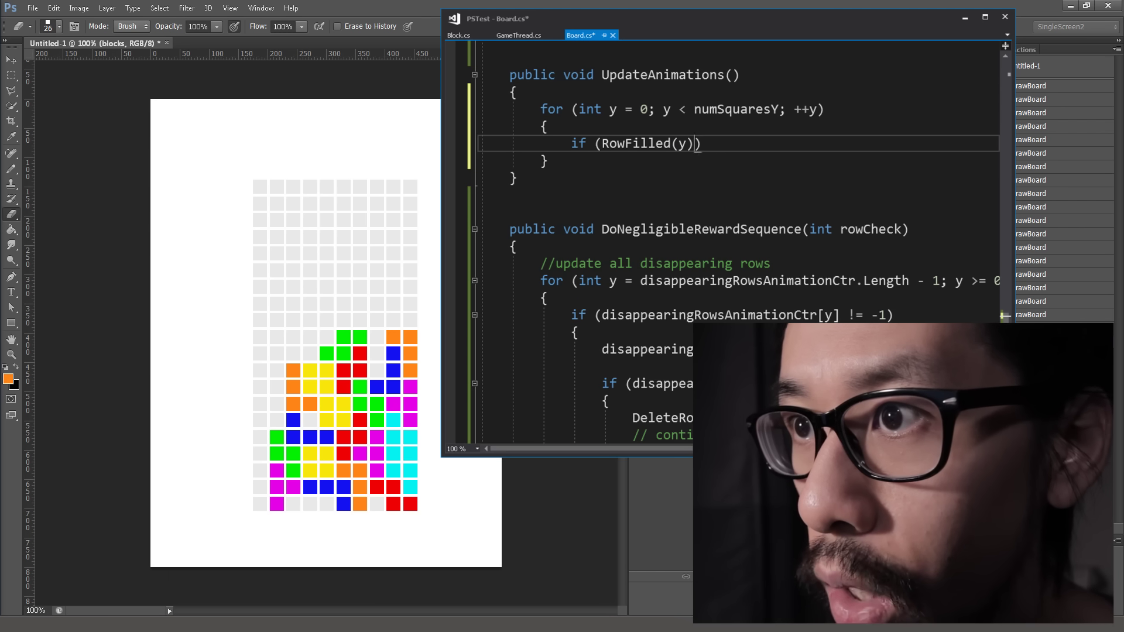
{"action": "key", "text": "Return"}
{"action": "type", "text": "{"}
{"action": "key", "text": "Return"}
{"action": "type", "text": "Do"}
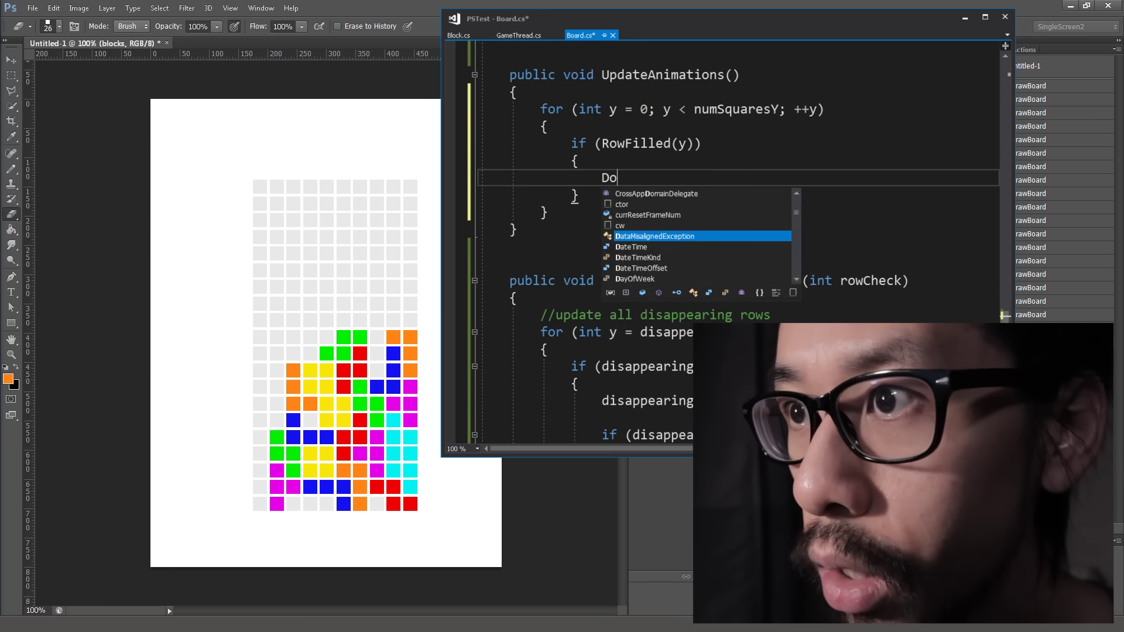
{"action": "type", "text": "NegligibleRewardSequence(y);"}
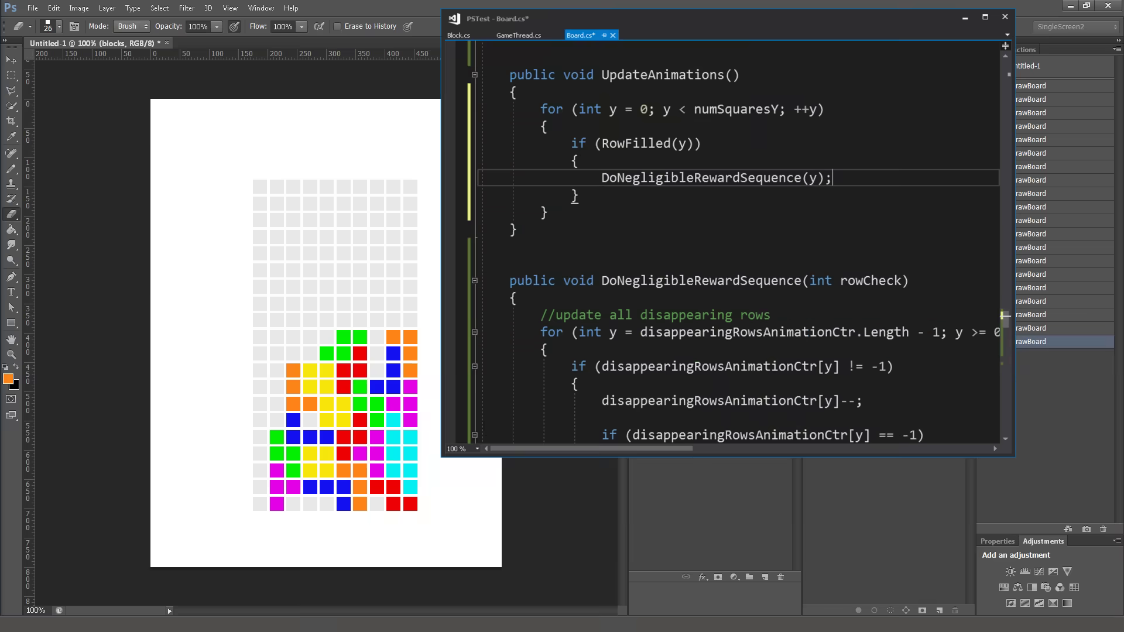